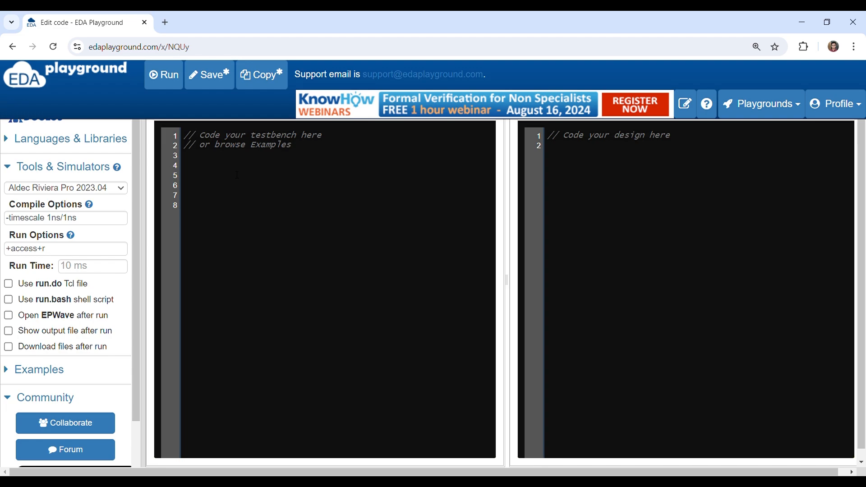
text(mdo)
text(ul)
Step: Write the module two_state_datatype header, then declare bit b and bit[31:0] b32 with size comments
key(BackSpace)
key(BackSpace)
key(BackSpace)
key(BackSpace)
key(BackSpace)
text(odule )
text(two_)
text(state_)
text(dataty)
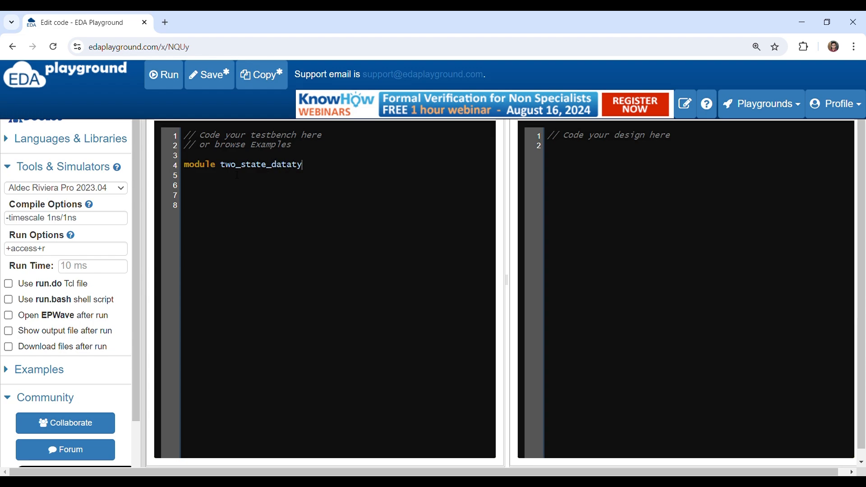
text(pe;)
key(Return)
text(bit b;)
text(  ///single )
text(bit)
key(Return)
text(bit)
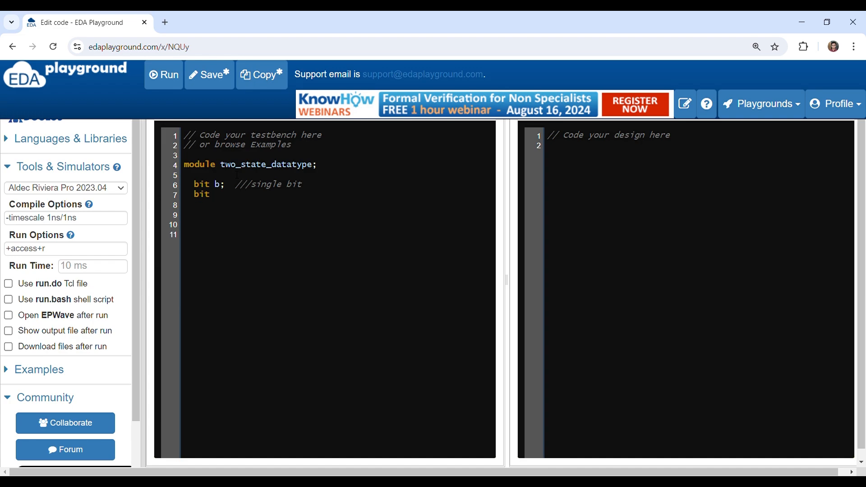
text([])
text(31)
text(:0)
text( b)
text(32 //)
text(32-)
text(bit)
text(un)
text(signed )
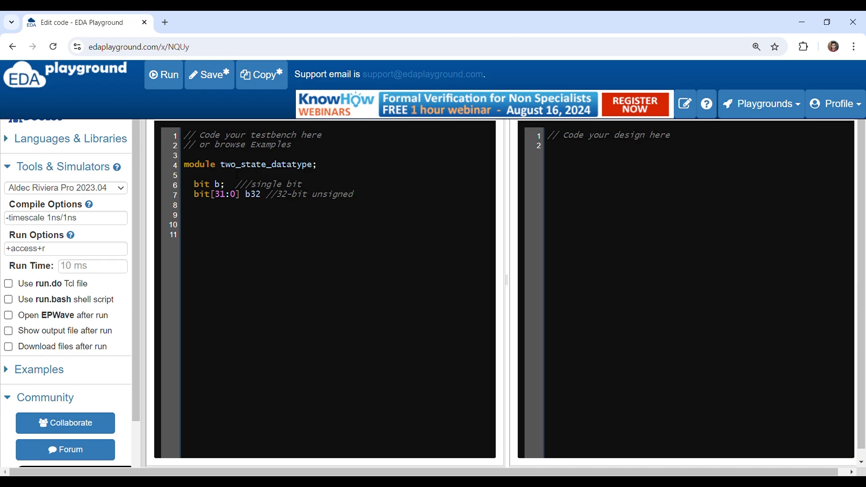
text(teger)
Step: Declare int unsigned ui with a comment and terminate the b32 and ui declarations with semicolons
key(Return)
text(nt )
text(unsig)
text(ned )
text(ui /)
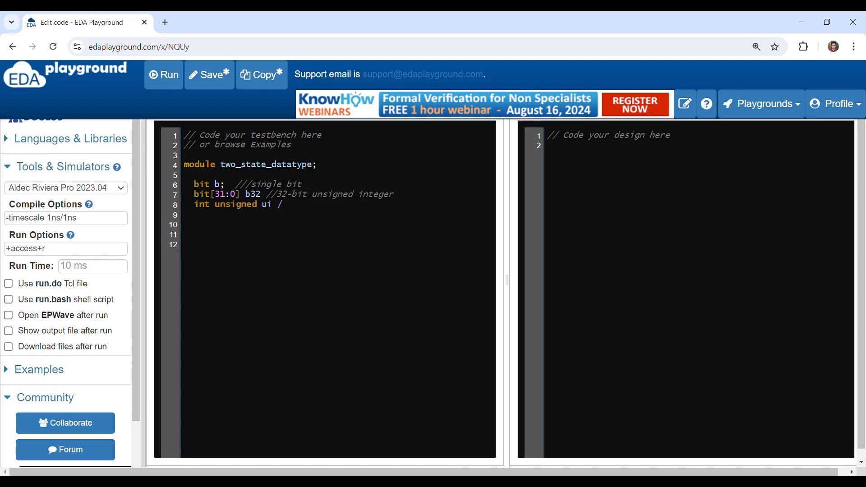
text(32-)
text(bit uns)
key(BackSpace)
key(BackSpace)
key(BackSpace)
key(BackSpace)
key(BackSpace)
key(BackSpace)
key(BackSpace)
key(BackSpace)
key(BackSpace)
text(/)
text(32-)
text(bi)
text(unsigne)
text(d integer)
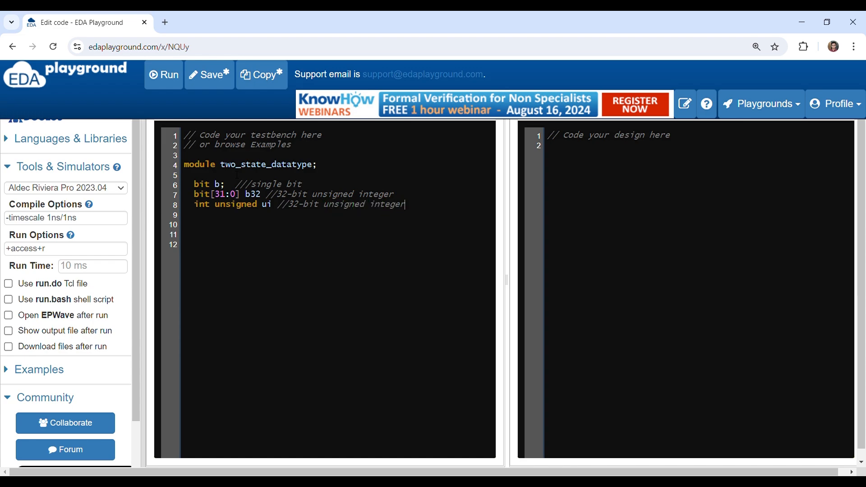
key(Left)
key(Left)
key(Left)
key(Left)
text(;)
key(Down)
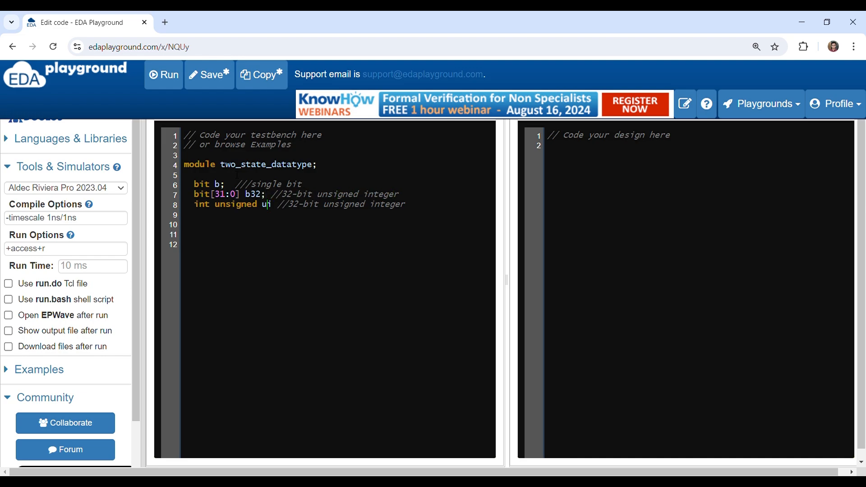
text(;)
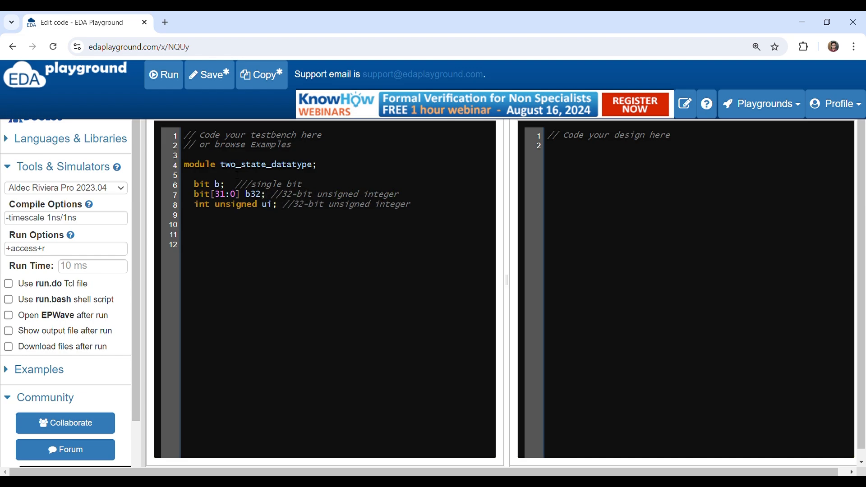
key(Down)
key(Left)
key(Left)
key(Left)
text(int)
text( i; //)
text(32-b)
text(it signe)
text(d integer)
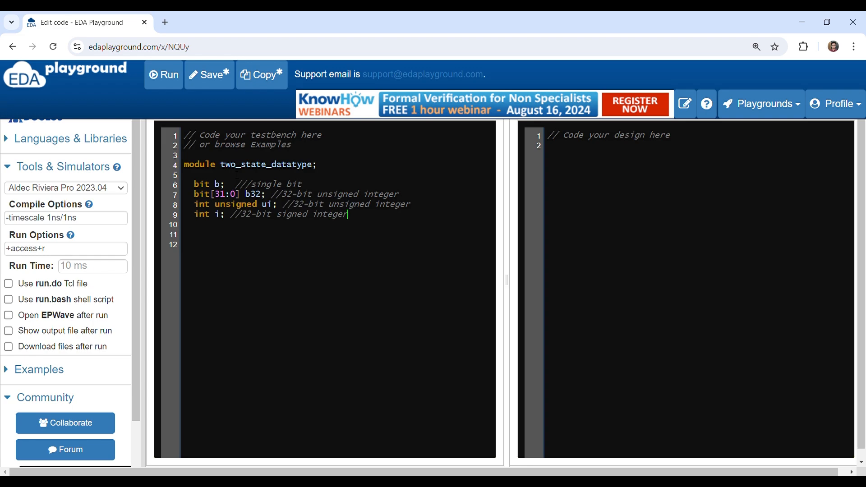
Step: Declare int i as 32-bit signed integer and byte b8 as 8-bit signed integer, each commented
key(Return)
text(byte b)
text(8; )
text(8-bit)
key(BackSpace)
text(//8-bit )
text(signed inte)
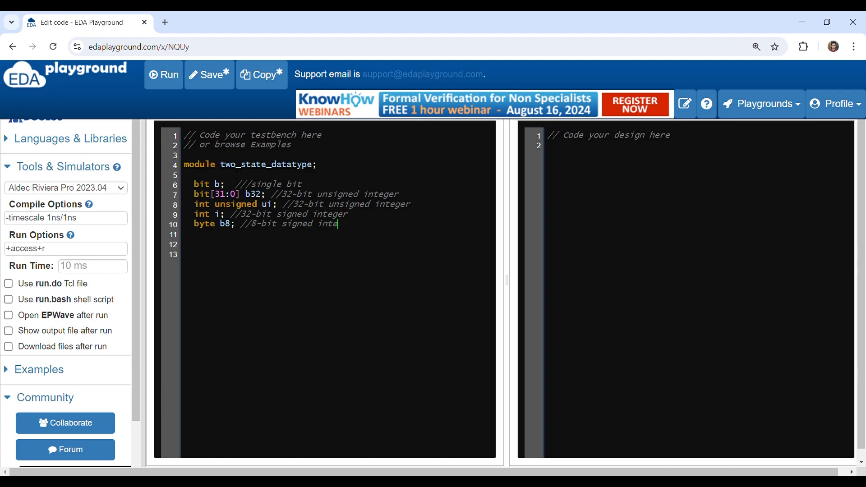
text(ger)
key(Return)
text(short i)
text(nt s)
text(;//)
text(8)
text(-bit sig)
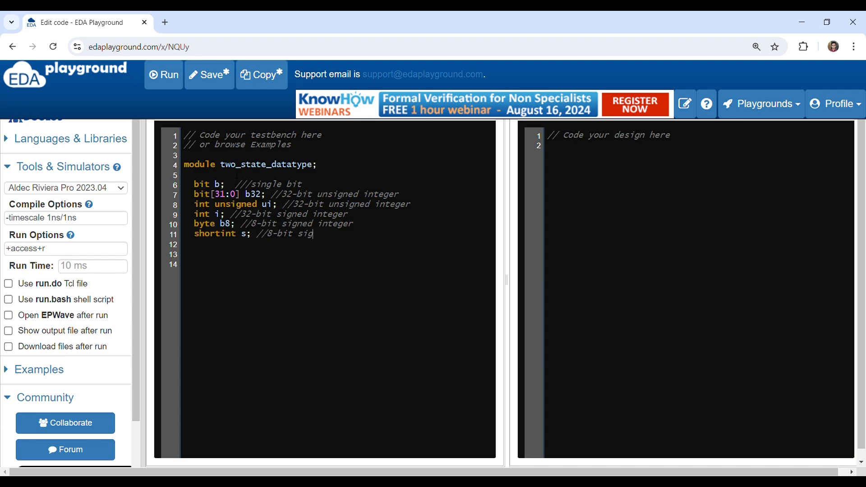
text(ned i)
text(nteger)
Step: Declare shortint s and longint l with comments giving their size and sign
key(Left)
key(Left)
key(Left)
key(BackSpace)
text(16-bit signed integer   )
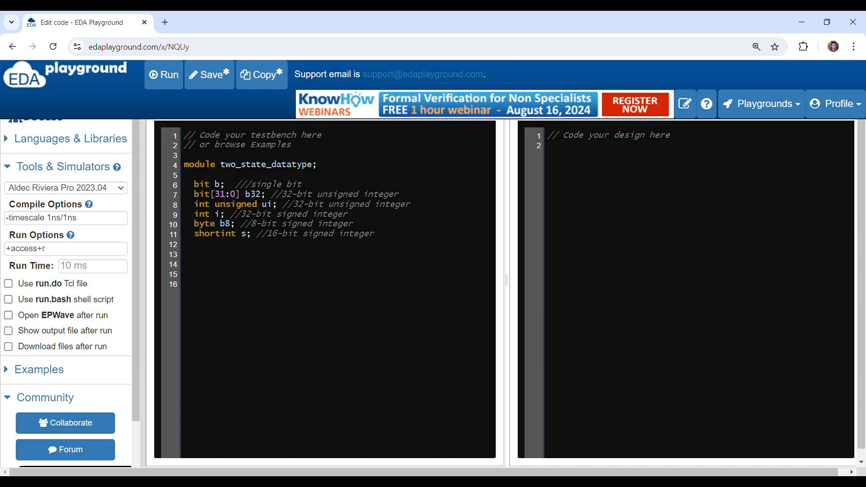
text(longi)
text(nt l; )
text(//)
text(64-bit)
text( signe)
text(d integer   )
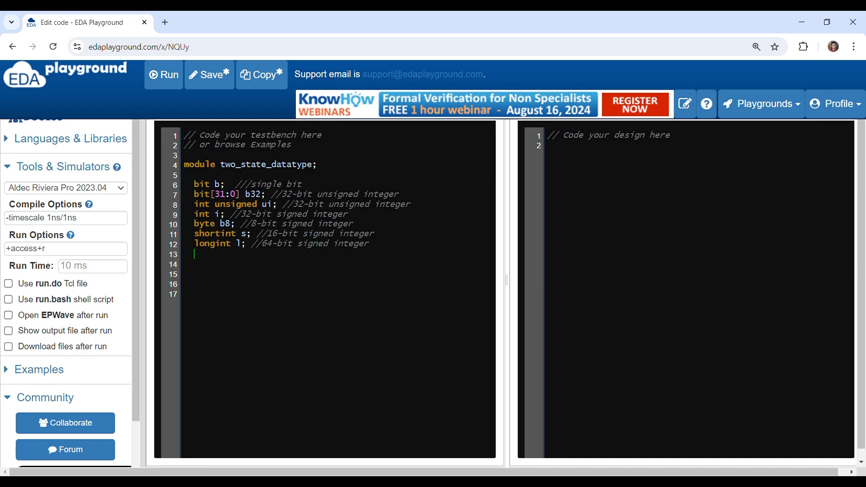
text(real )
text(r;)
text( //Double )
text(p)
text(reciso)
Step: Declare real r commented as double precision floating point, ending the variable list
key(BackSpace)
text(ion )
text(floating p)
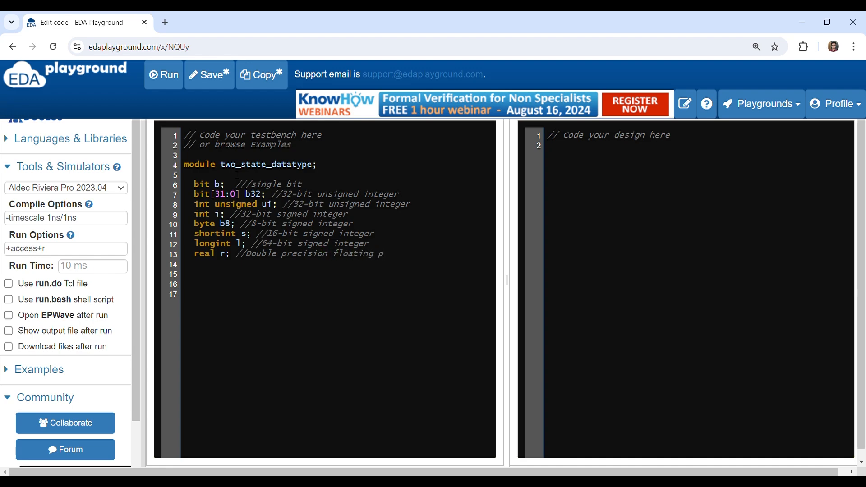
text(oint)
key(Return)
key(Return)
key(Return)
drag(184, 175, 412, 255)
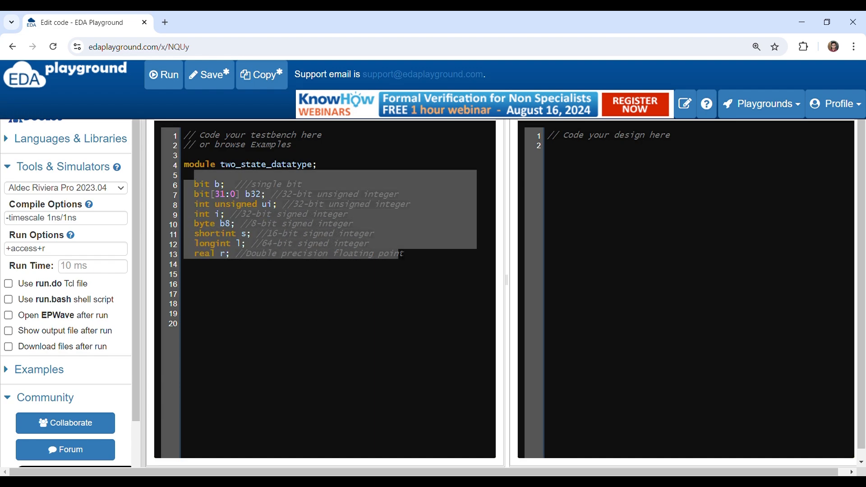
click(255, 275)
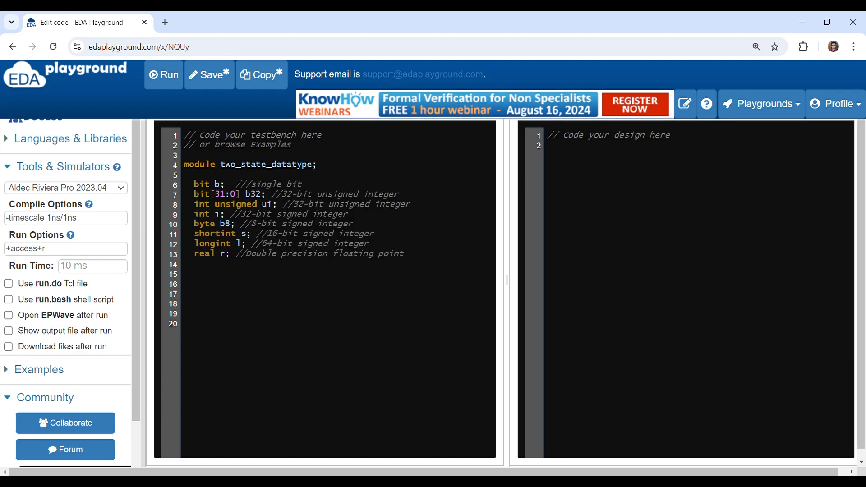
mouse_move(189, 185)
mouse_down()
mouse_move(188, 194)
mouse_move(303, 186)
mouse_up()
click(206, 194)
drag(195, 194, 399, 194)
click(262, 203)
drag(194, 203, 272, 204)
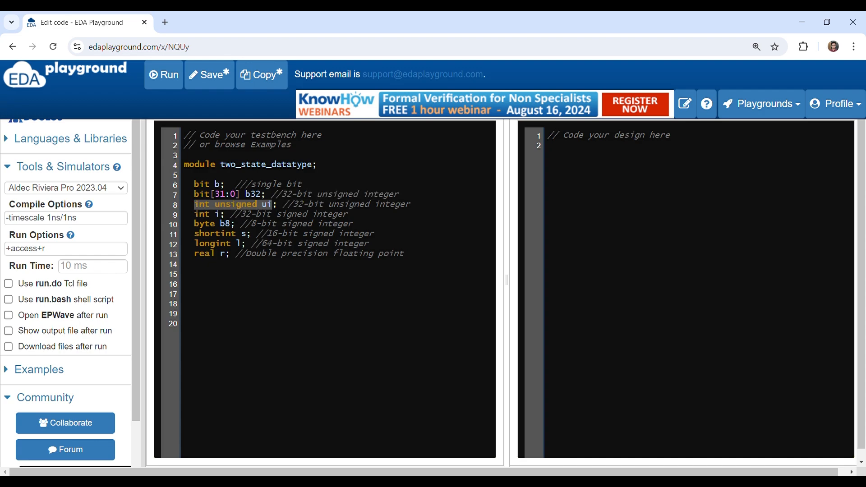
click(273, 204)
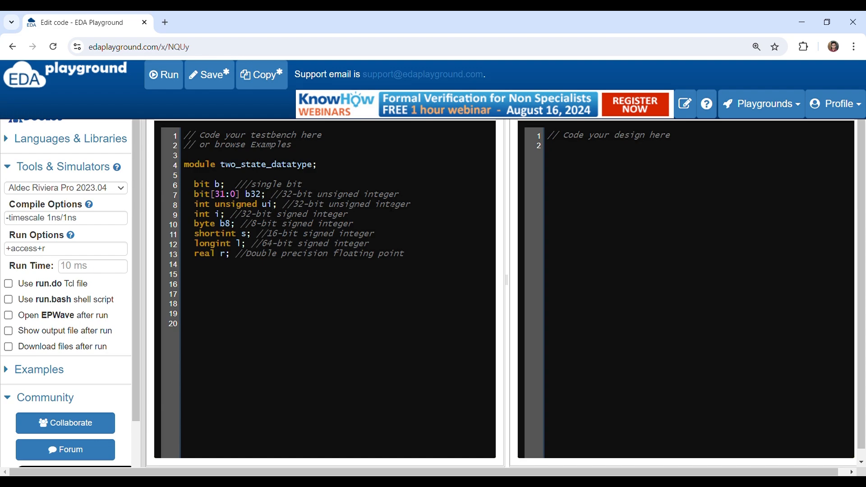
key(ctrl+shift+Right)
click(205, 214)
drag(241, 215, 348, 215)
click(231, 224)
drag(190, 224, 241, 224)
drag(241, 224, 353, 224)
click(236, 234)
double_click(216, 244)
drag(199, 254, 214, 254)
click(223, 273)
text(in)
text(tial )
text(begi)
text(n)
Step: Inside the initial block assign b = 1 and b32 = 32'hDEADBEEF
key(Return)
text(b)
key(BackSpace)
key(Return)
text(b=)
key(BackSpace)
text(= 1)
text(;)
key(Return)
key(Return)
text(b)
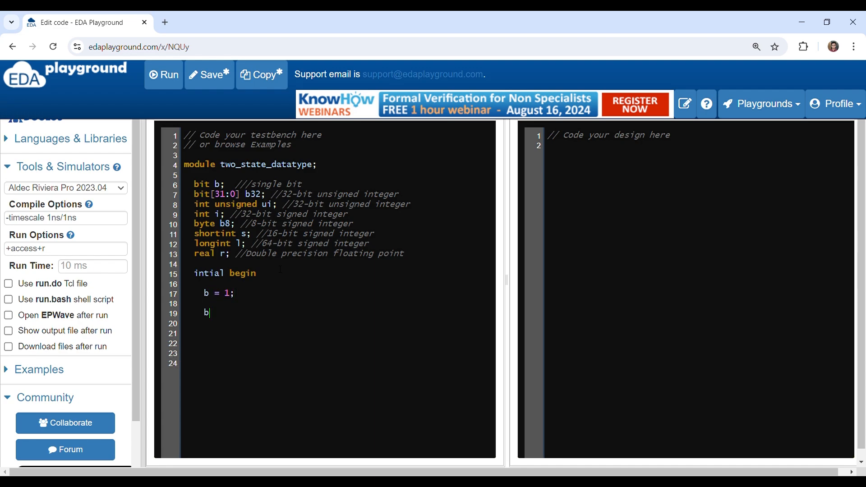
text(32 = )
text(32')
text(h)
text(DE)
text(A)
text(D)
text(BE)
text(EF)
text(;)
key(Return)
key(Return)
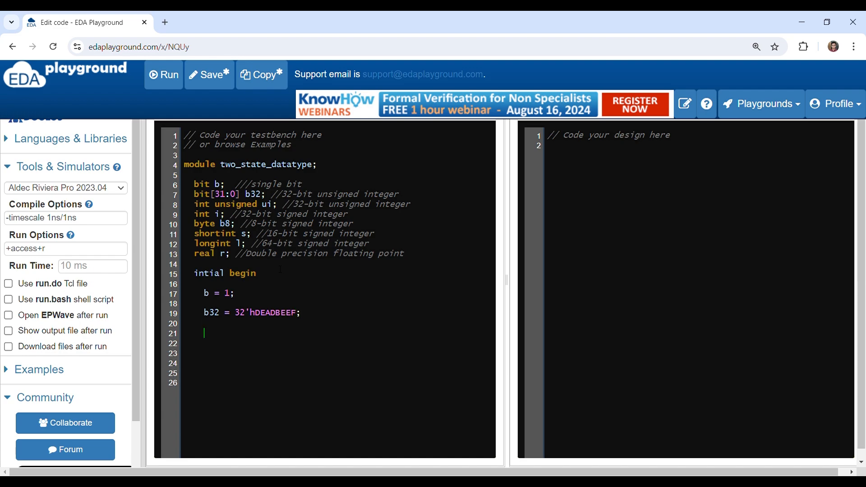
text(ui=)
Step: Assign ui = 32'hFFFFFFFF and i = -100 on separate lines in the initial block
key(BackSpace)
text(= )
text(32')
text(hFF)
text(FFF)
text(FFF)
text(;)
key(Return)
key(Return)
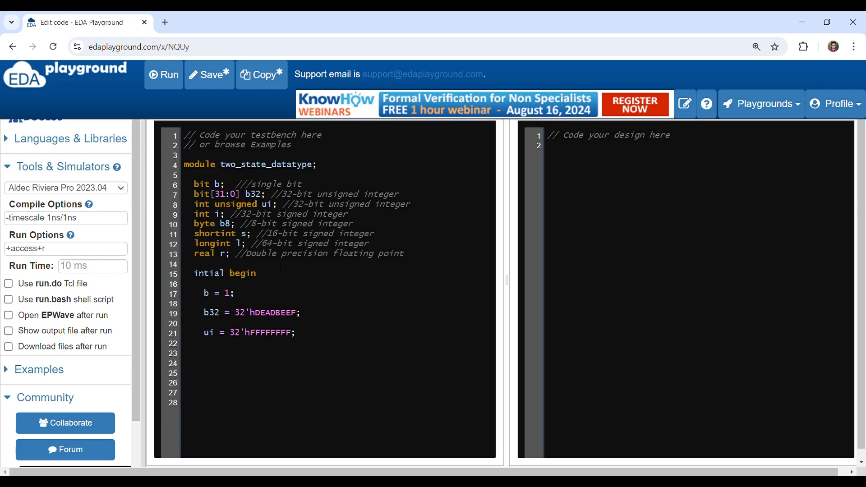
text(i)
text( =)
text(100)
text(;)
Step: Assign values to b8 and s in the initial block, each followed by a blank line
key(Return)
key(Return)
text(b8 )
text(= )
text(8')
text(hFF)
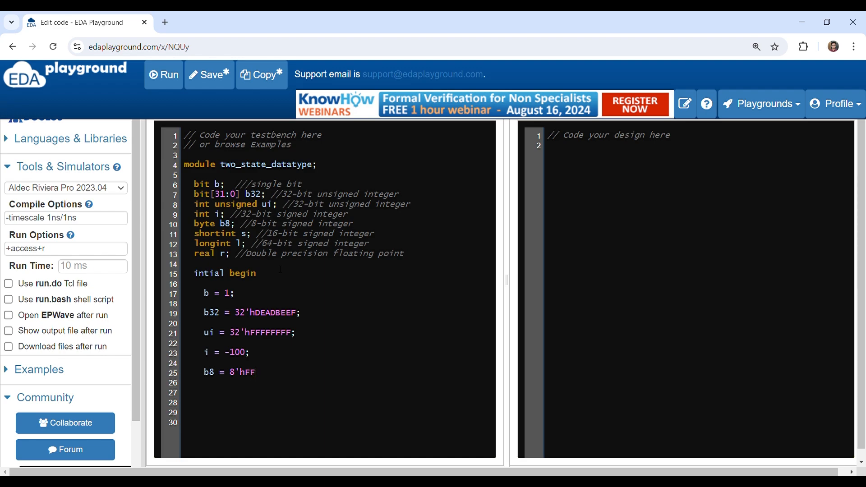
text(;)
key(Return)
key(Return)
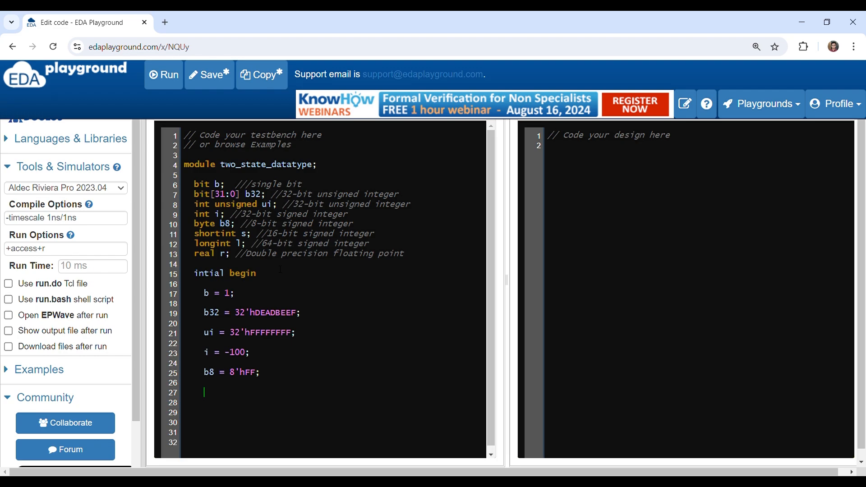
text(s=)
key(BackSpace)
text(= -)
text(32)
text(768;)
key(Return)
key(Return)
text(l)
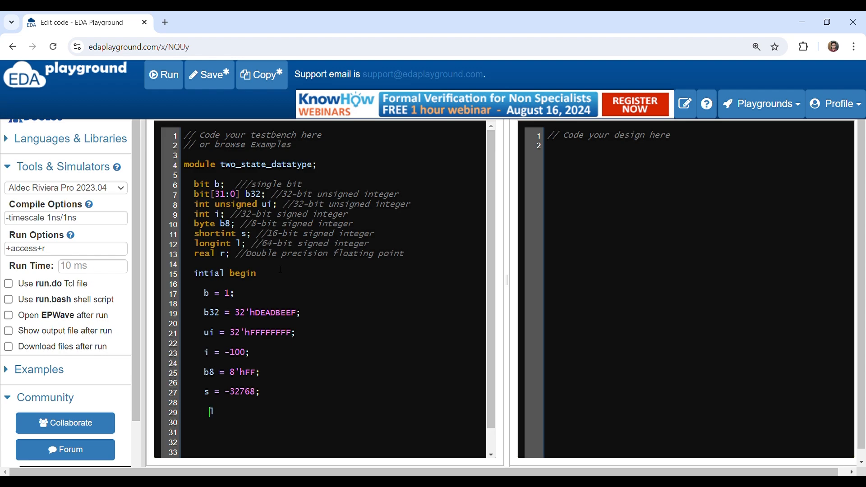
text( = )
text(64')
text(h123)
text(45)
text(678)
text(9A)
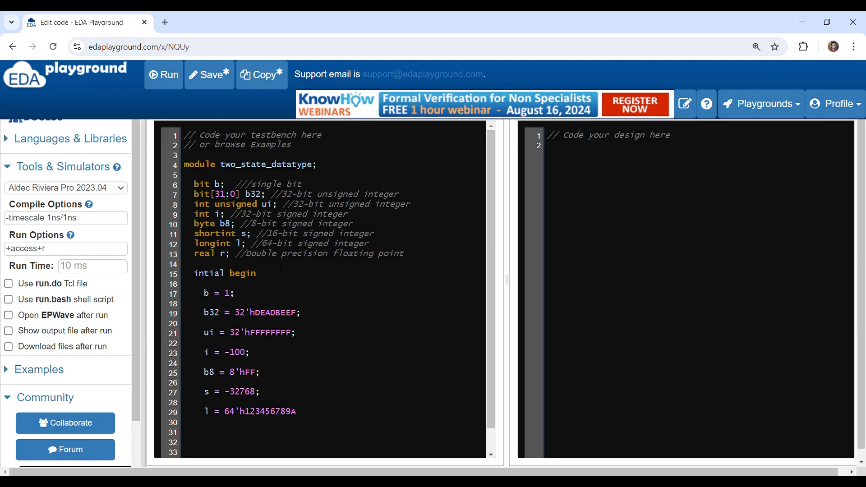
text(B)
text(CD)
text(EF)
text(0;)
Step: Assign l = 64'h123456789ABCDEF0 and r = 3.14159, leaving blank lines below
key(Return)
key(Return)
text(r )
text(= )
text(3.1)
text(4)
text(159;)
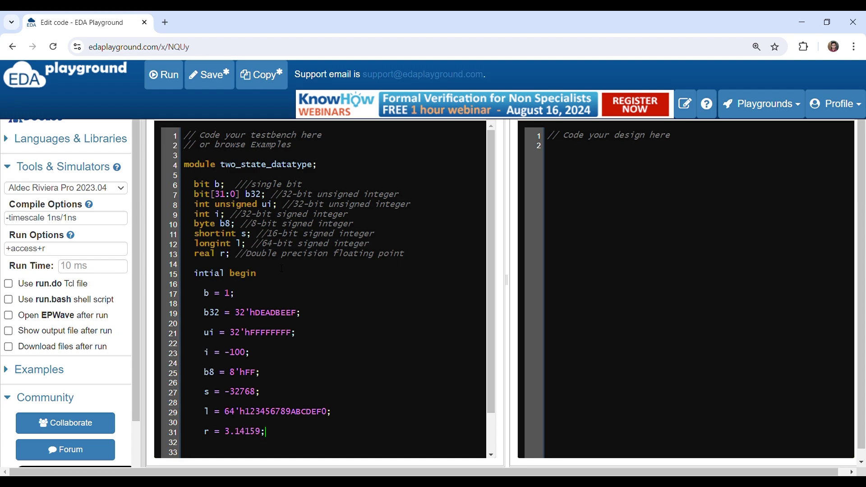
scroll(282, 269, down, 2)
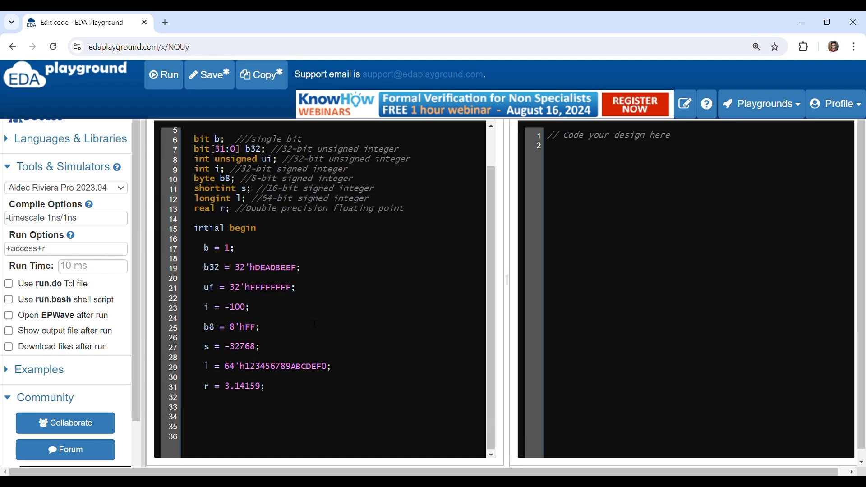
key(Return)
key(Return)
key(Return)
drag(288, 401, 209, 267)
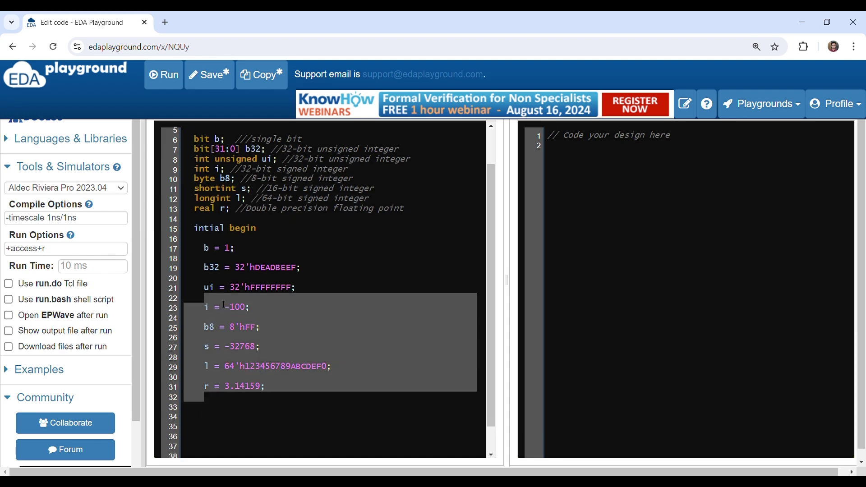
click(299, 427)
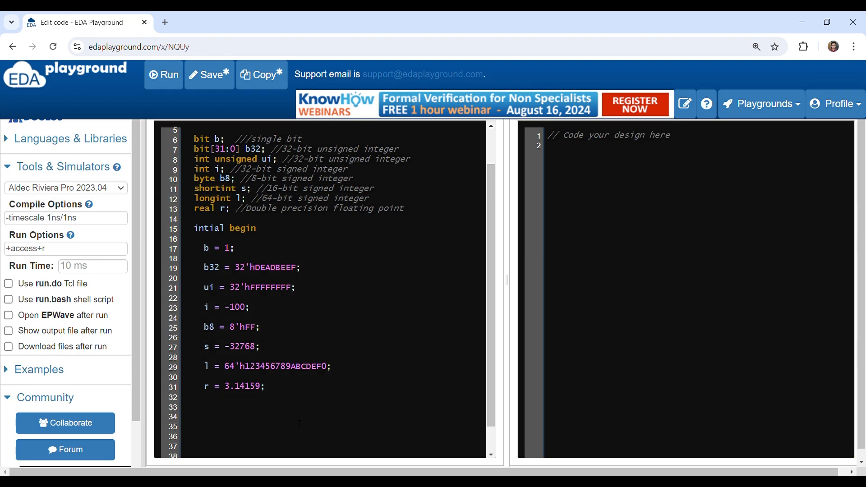
Step: Write $display("bit b: %b", b); after the assignments to print b in binary
click(250, 409)
text($)
text(dis)
text(play)
text(())
text(")
text(bit)
text([])
key(BackSpace)
key(BackSpace)
text(b)
key(BackSpace)
text(: )
text(%b)
text(")
key(BackSpace)
key(Right)
key(Right)
key(Right)
text(, )
text(b)
key(Right)
text(;)
key(Return)
key(Return)
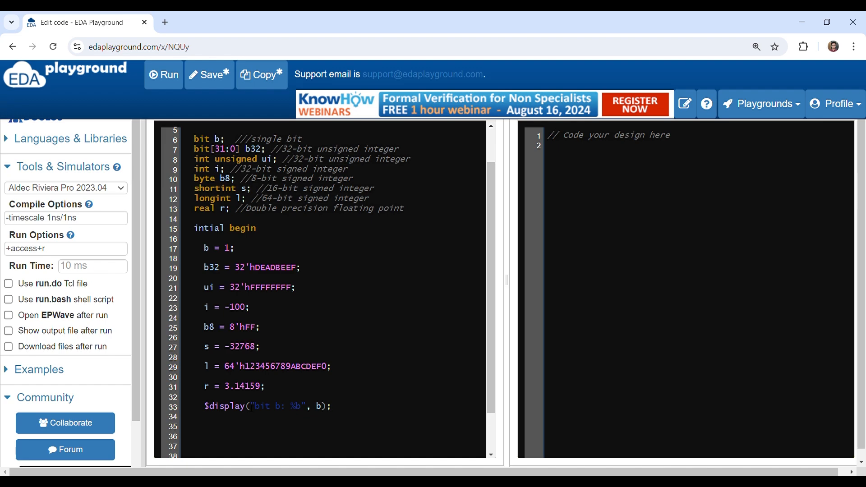
scroll(325, 291, down, 1)
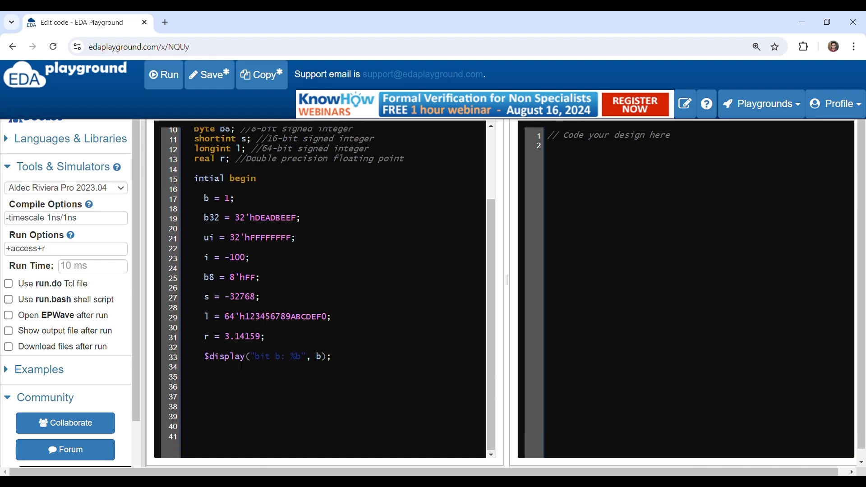
drag(204, 357, 340, 359)
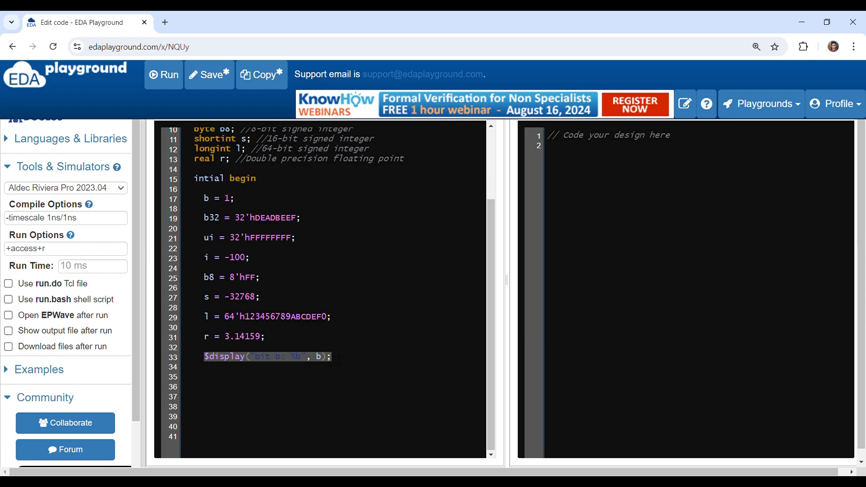
Step: Duplicate the bit b display line onto line 34 and relabel it bit[31:0] b32
key(ctrl+c)
click(335, 366)
key(ctrl+v)
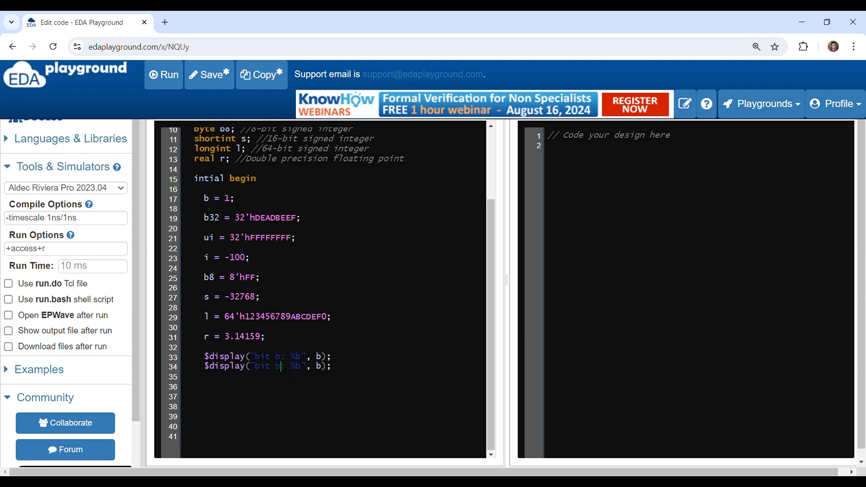
key(Left)
key(Left)
key(Left)
text([)
key(BackSpace)
key(BackSpace)
text(31:)
text(0])
text( b32)
Step: Switch line 34 to print b32 in %h hexadecimal, then paste another display copy on line 35
key(Right)
key(Right)
key(BackSpace)
text(h)
key(Right)
text(32)
key(End)
key(Return)
key(ctrl+v)
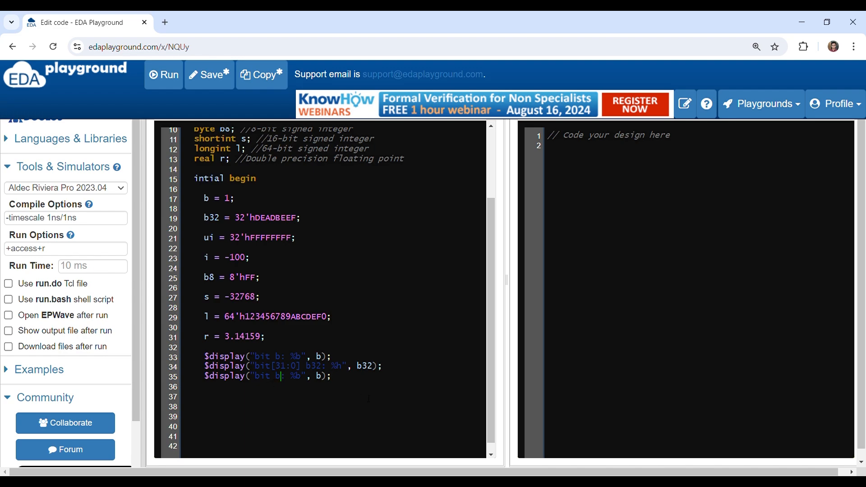
Step: Edit line 35 into $display("int usigned: %u", ui); and start a new line below
key(Left)
key(Left)
key(Left)
key(BackSpace)
key(BackSpace)
key(BackSpace)
text(i)
text(nt un)
key(BackSpace)
text(signed)
key(BackSpace)
text(u)
key(Right)
key(Right)
key(Right)
key(BackSpace)
text(ui)
key(Right)
key(Return)
Step: Edit the pasted line to $display("int i: %d", i); and paste another copy below it
key(ctrl+v)
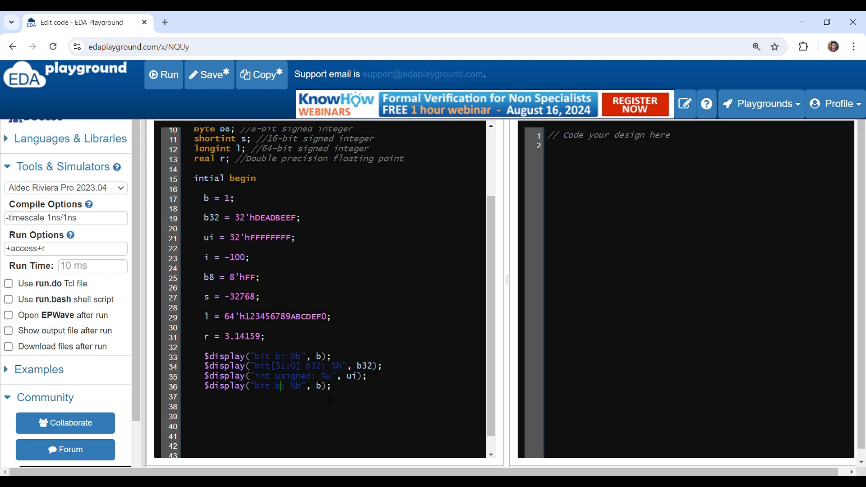
key(BackSpace)
key(BackSpace)
key(BackSpace)
key(BackSpace)
key(BackSpace)
text(int )
text(i)
key(Delete)
text(d)
key(Right)
key(Right)
key(BackSpace)
text(i)
key(End)
key(Return)
key(ctrl+v)
Step: Edit the pasted line to $display("byte b8: %d", b8); and start a new line below
key(Left)
key(Left)
key(Left)
key(Left)
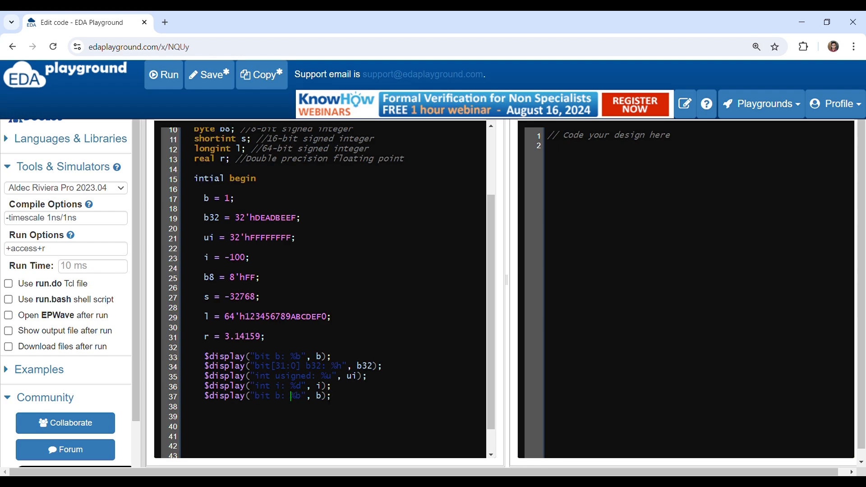
key(Left)
key(Left)
key(Left)
key(Delete)
key(BackSpace)
key(BackSpace)
text(byte b)
text(8)
key(Right)
key(Right)
key(Right)
key(BackSpace)
text(d)
key(Right)
key(Right)
text(8)
key(End)
key(Return)
Step: Add a $display printing shortint s with %d from a pasted copy of the bit b line
key(ctrl+v)
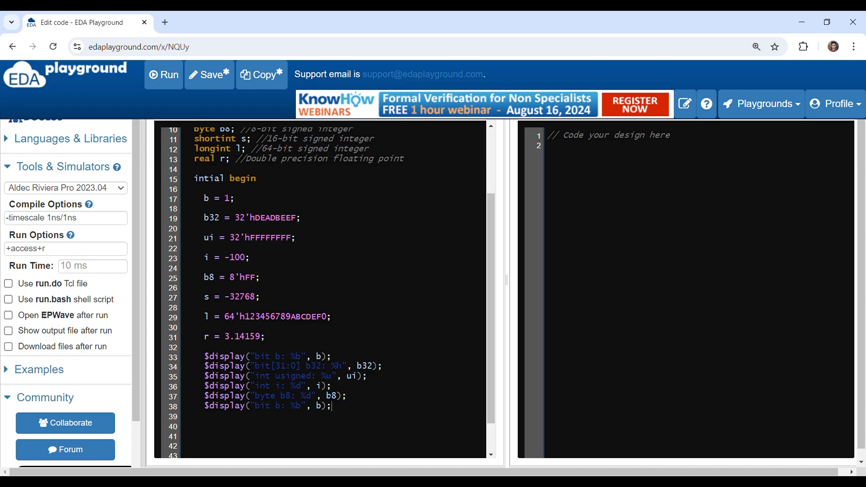
scroll(332, 400, down, 2)
key(Left)
key(Left)
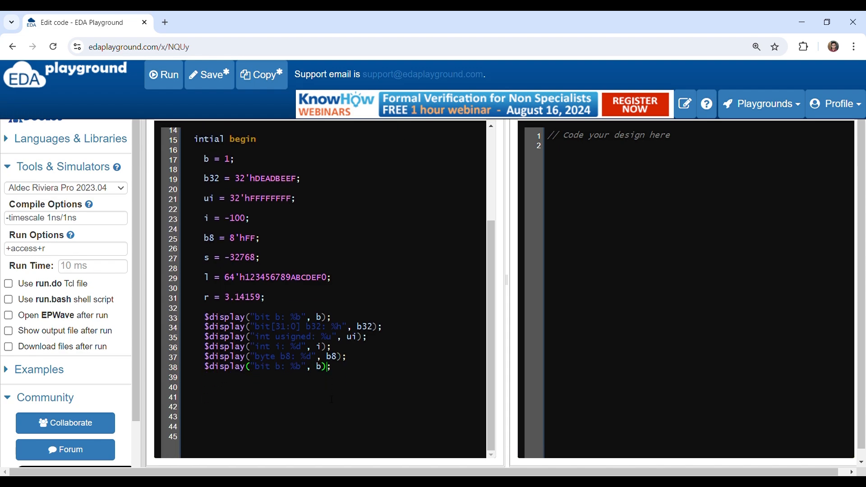
key(Left)
key(Left)
key(Left)
key(Left)
key(Left)
key(Left)
key(BackSpace)
key(BackSpace)
key(BackSpace)
key(BackSpace)
key(BackSpace)
text(short)
text(int )
text(s)
key(Delete)
text(d)
key(Right)
key(Right)
key(Left)
key(BackSpace)
text(s)
key(End)
key(Return)
text($)
Step: Add a $display printing longint l with %0d
key(BackSpace)
key(ctrl+v)
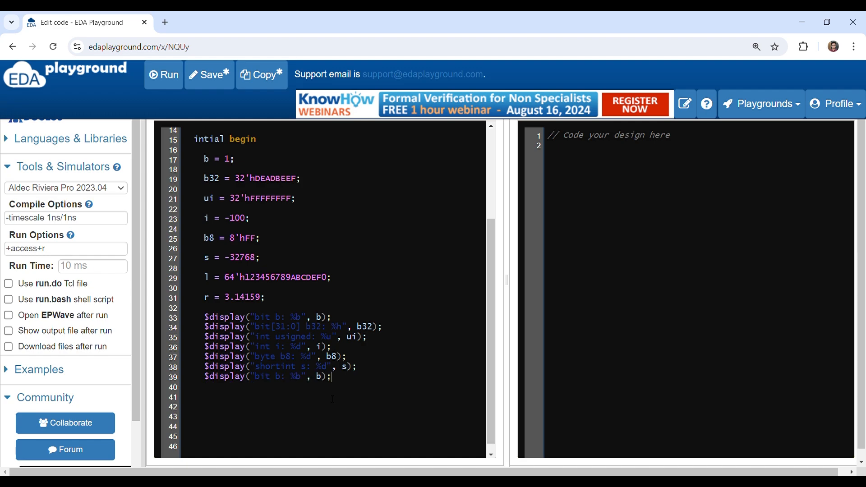
key(Left)
key(Left)
key(Left)
key(BackSpace)
key(BackSpace)
key(BackSpace)
key(BackSpace)
key(BackSpace)
text(longin)
text(t l)
key(BackSpace)
text(0d)
key(Right)
key(Right)
key(Right)
key(Right)
key(BackSpace)
text(l)
key(End)
key(Return)
Step: Add a $display printing real r with %f
key(ctrl+v)
key(Left)
key(Left)
key(Left)
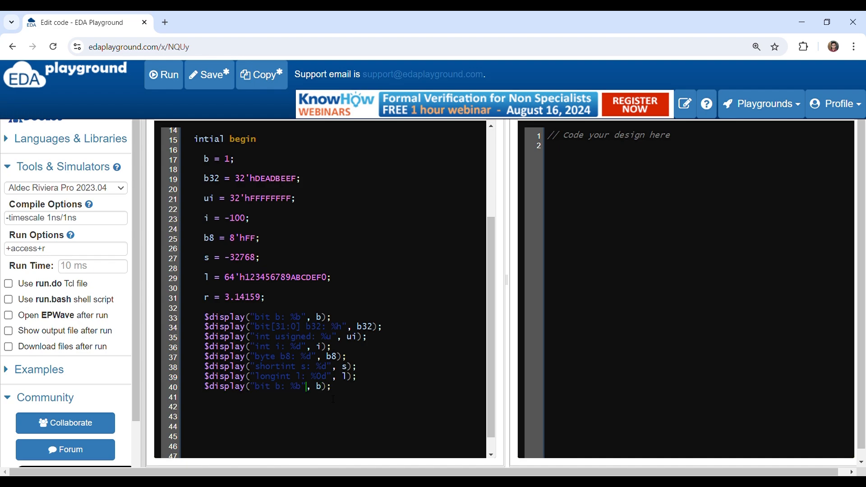
key(BackSpace)
key(BackSpace)
key(BackSpace)
key(BackSpace)
key(BackSpace)
text(real )
text(r)
key(Right)
key(Right)
key(Delete)
text(f)
key(Right)
key(BackSpace)
text(r)
key(Right)
key(Right)
Step: Write $finish; then close the initial block with end and the module with endmodule
key(Return)
key(Return)
key(Return)
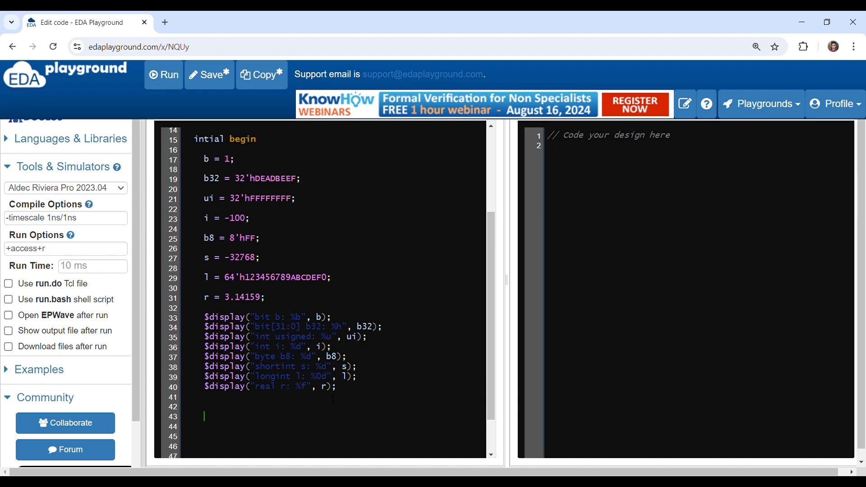
text($finsi)
text(h)
key(BackSpace)
key(BackSpace)
key(BackSpace)
text(ish)
text(;)
key(Return)
key(Return)
text(end)
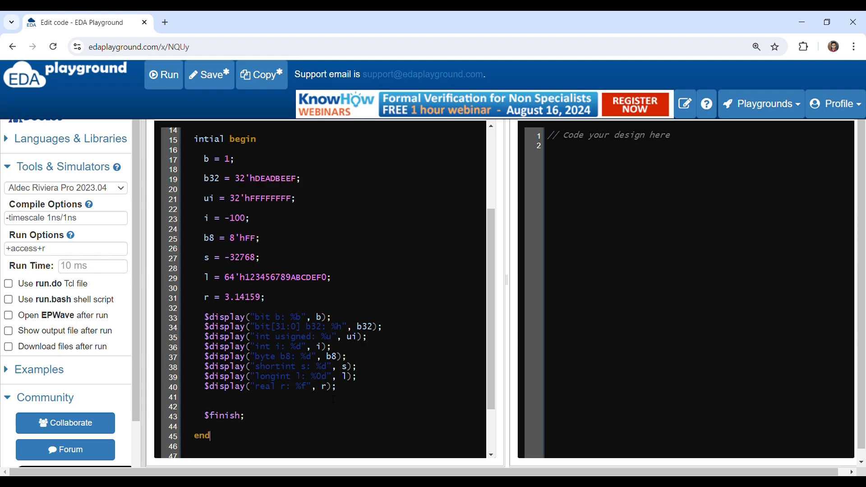
key(Return)
text(end)
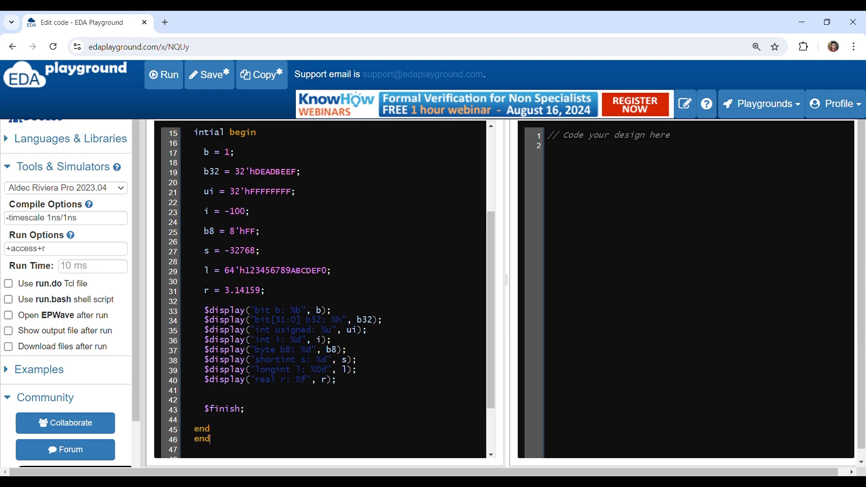
text(module)
scroll(350, 333, up, 3)
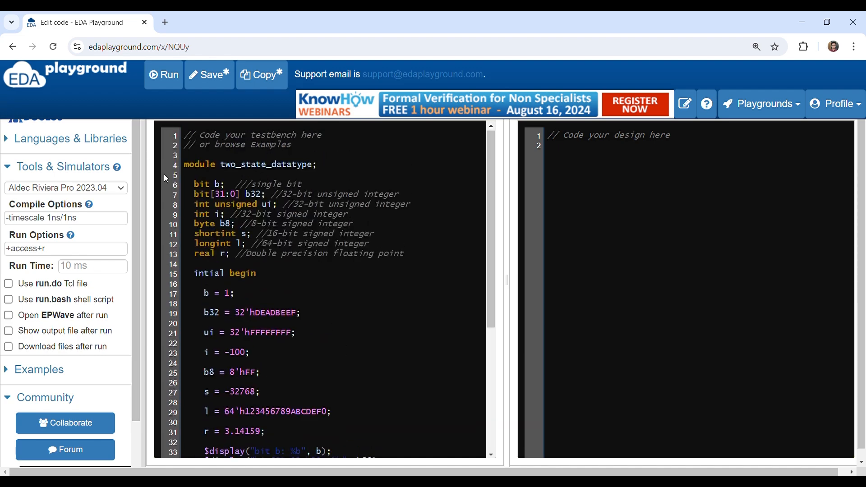
click(182, 169)
drag(182, 166, 326, 167)
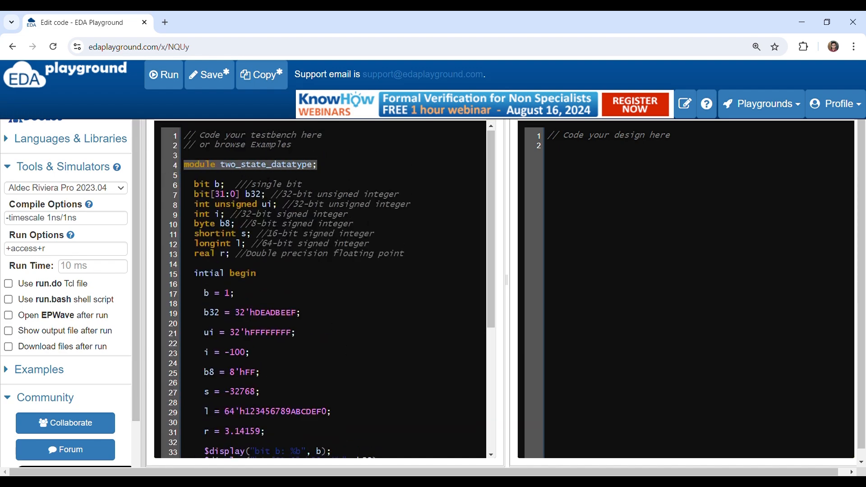
click(229, 184)
drag(230, 184, 407, 254)
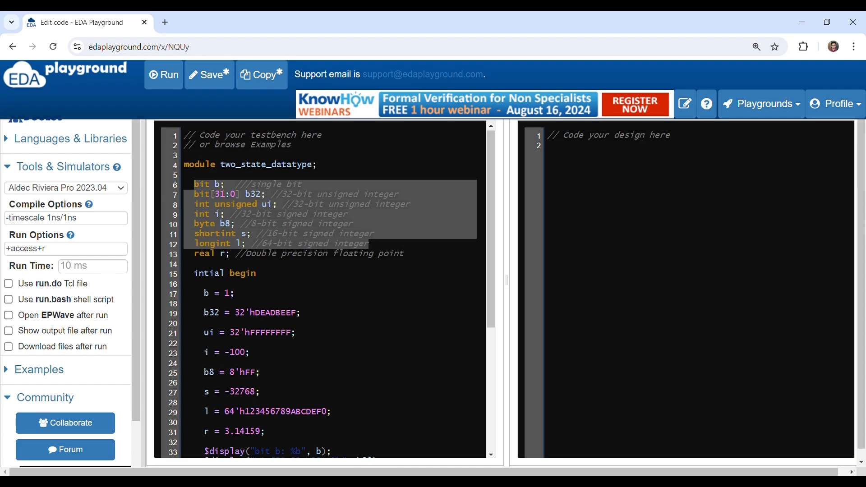
click(375, 274)
scroll(213, 179, down, 2)
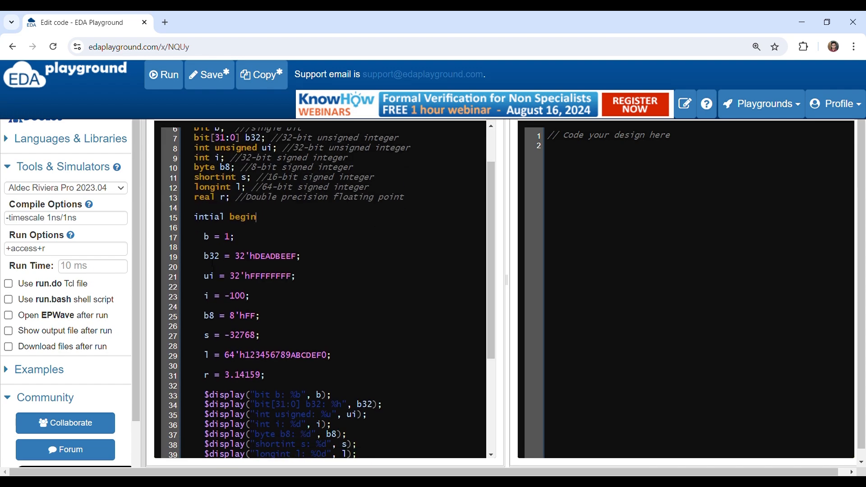
scroll(212, 179, down, 2)
scroll(213, 179, up, 4)
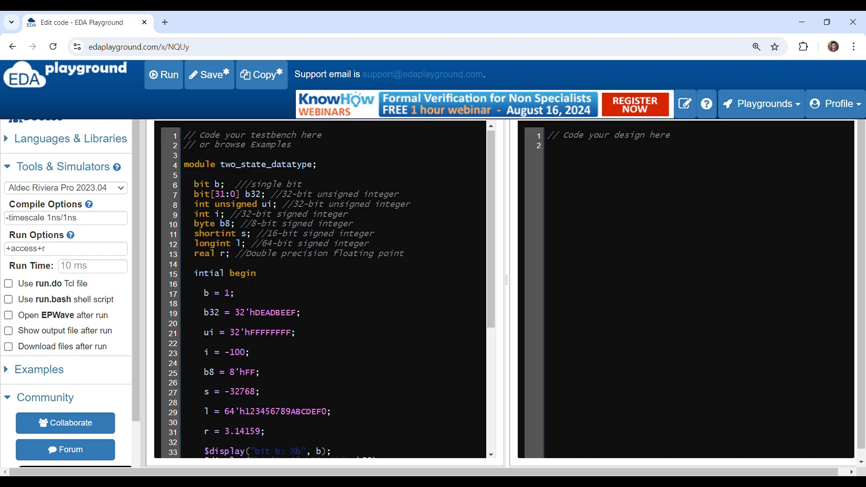
scroll(320, 290, down, 2)
drag(194, 217, 296, 414)
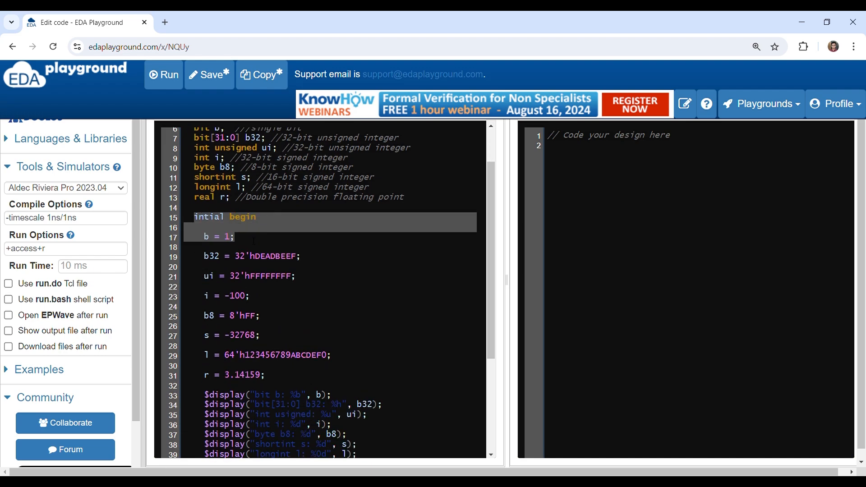
scroll(276, 326, down, 2)
click(324, 290)
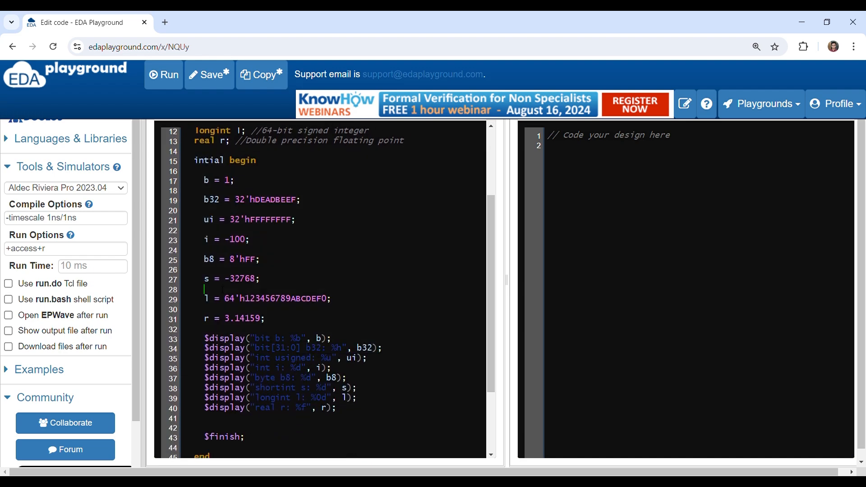
drag(194, 161, 297, 327)
scroll(293, 327, down, 3)
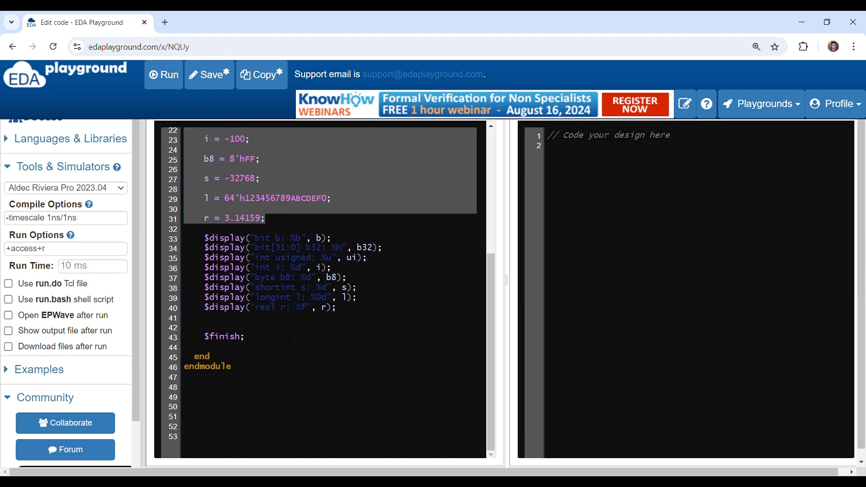
scroll(255, 334, down, 1)
drag(203, 327, 246, 327)
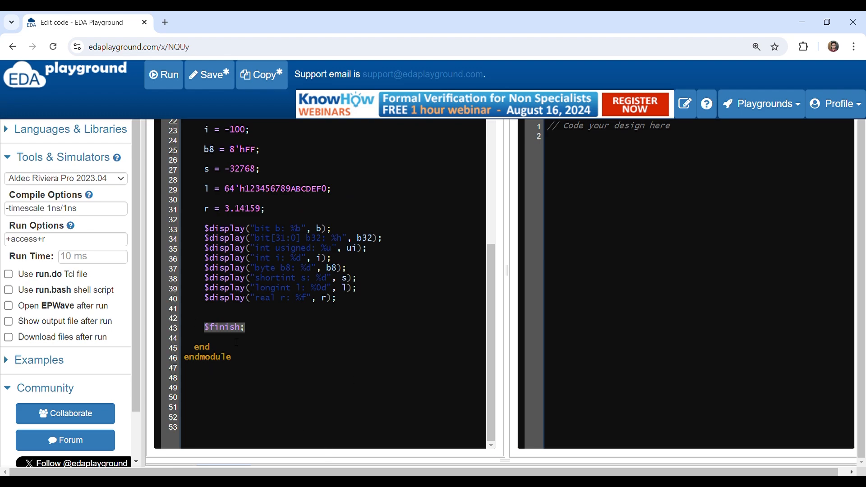
drag(195, 337, 249, 358)
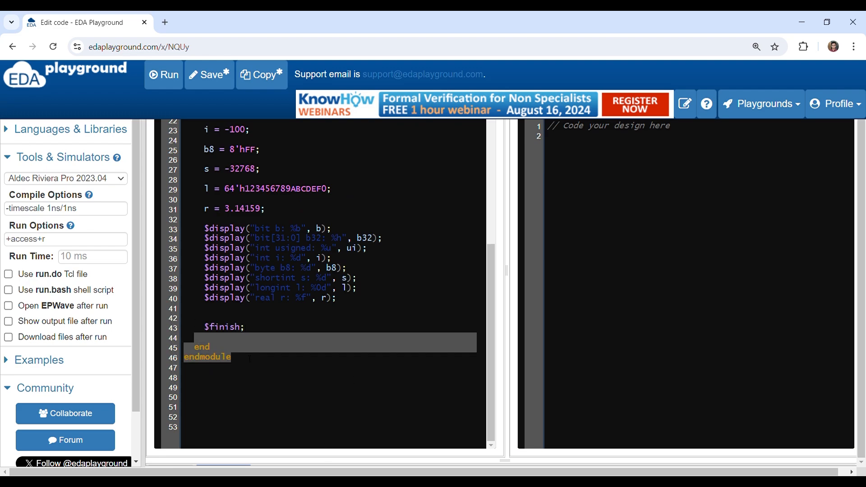
click(285, 349)
scroll(339, 270, up, 5)
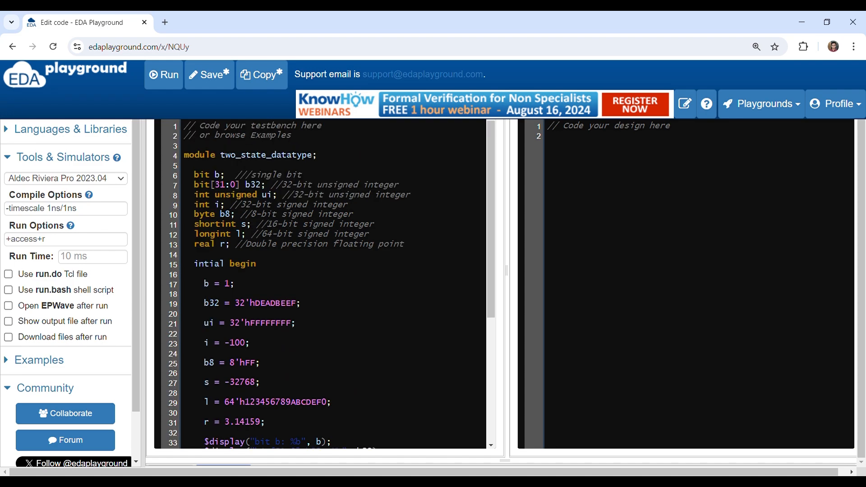
scroll(276, 240, down, 1)
scroll(276, 240, down, 5)
scroll(276, 240, up, 5)
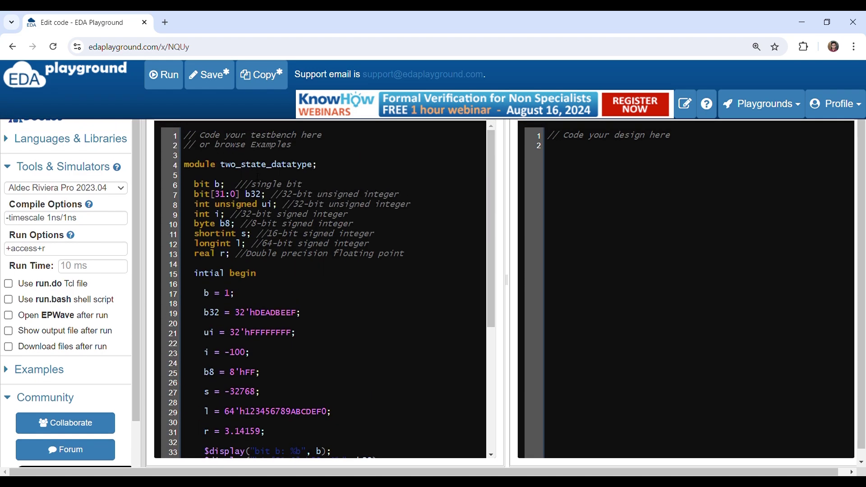
Step: Run the simulation and check the log values deadbeef, -100 and 3.141590
click(171, 85)
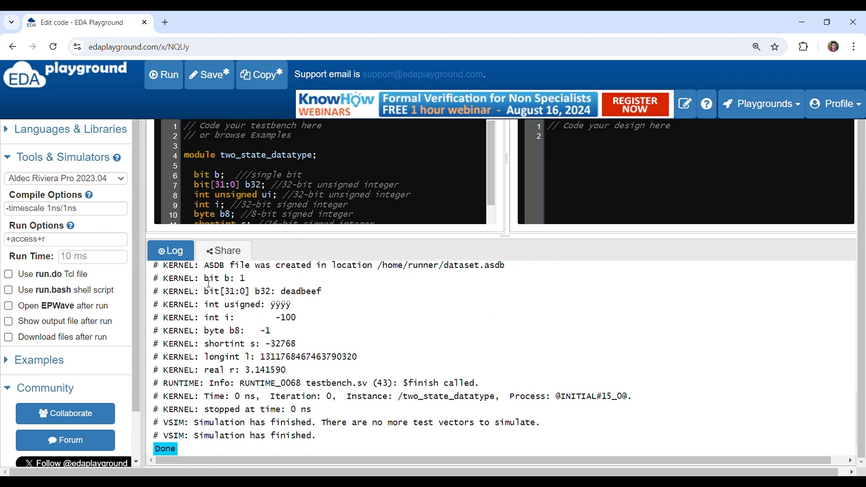
drag(204, 278, 322, 292)
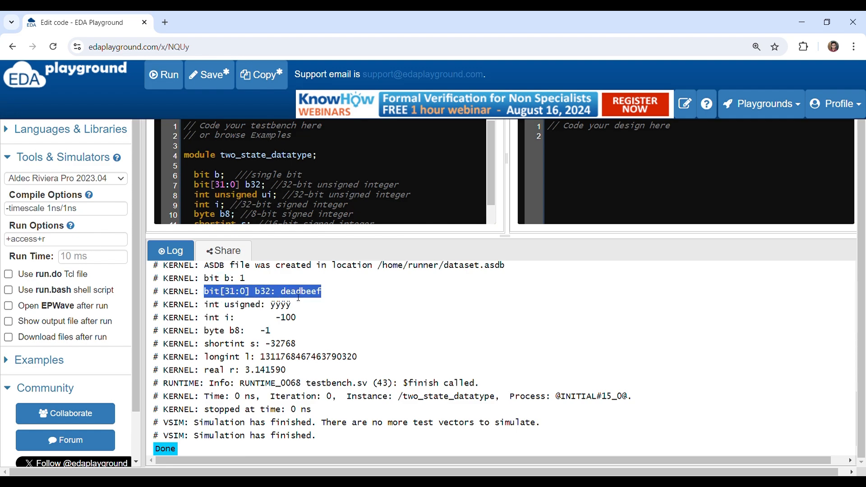
click(230, 312)
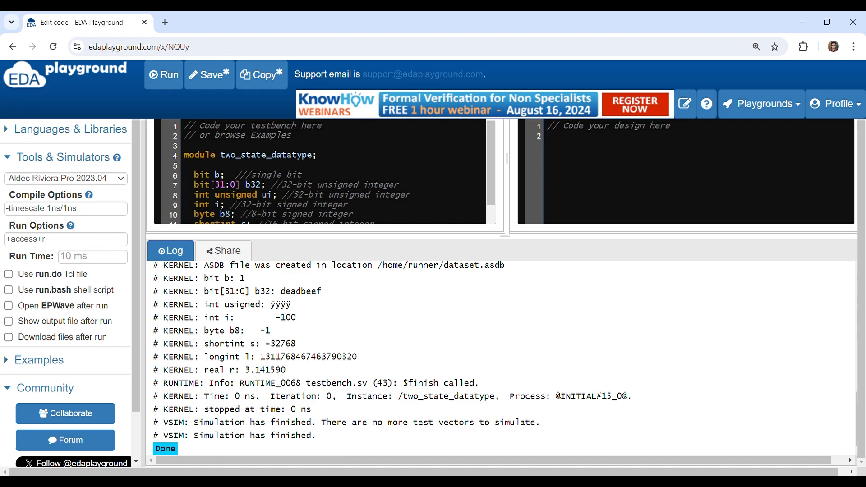
drag(205, 318, 311, 321)
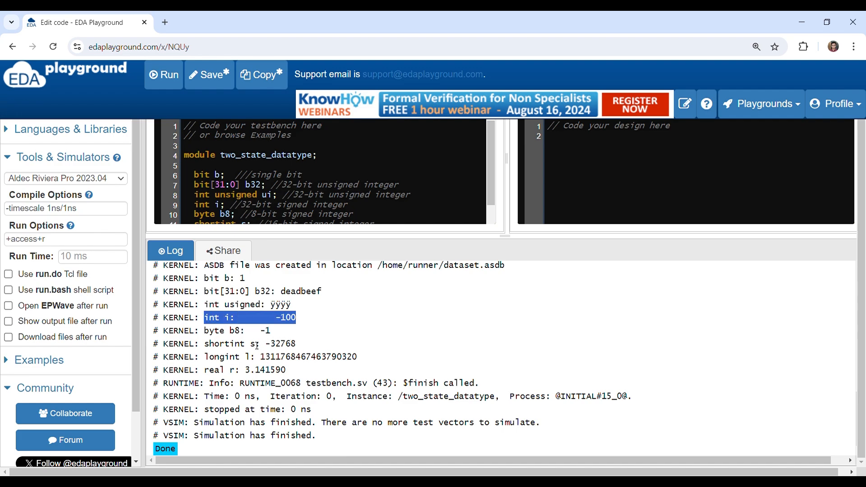
click(286, 325)
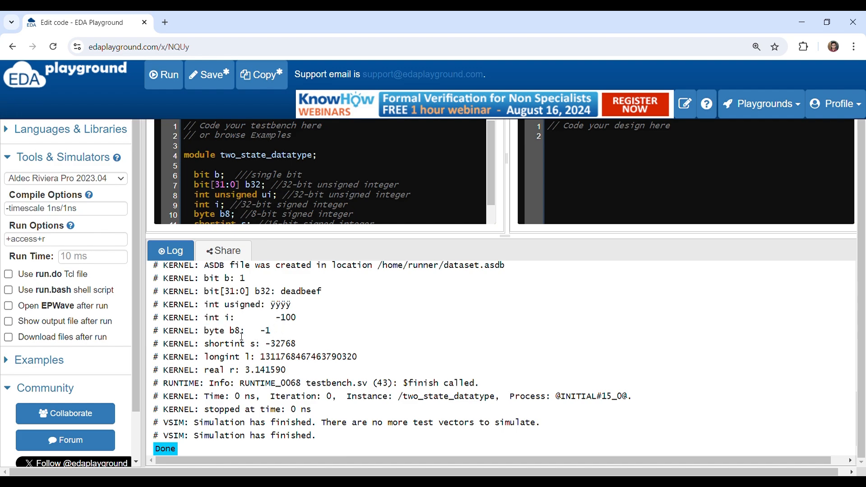
mouse_move(255, 356)
mouse_down()
mouse_move(358, 357)
mouse_move(257, 371)
mouse_move(306, 374)
mouse_up()
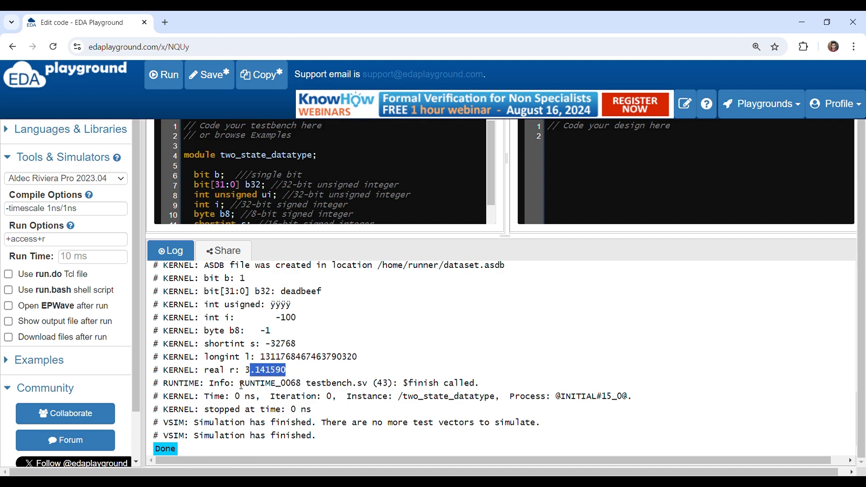
Step: Drag the splitter down to enlarge the code editors over the log
drag(505, 236, 505, 403)
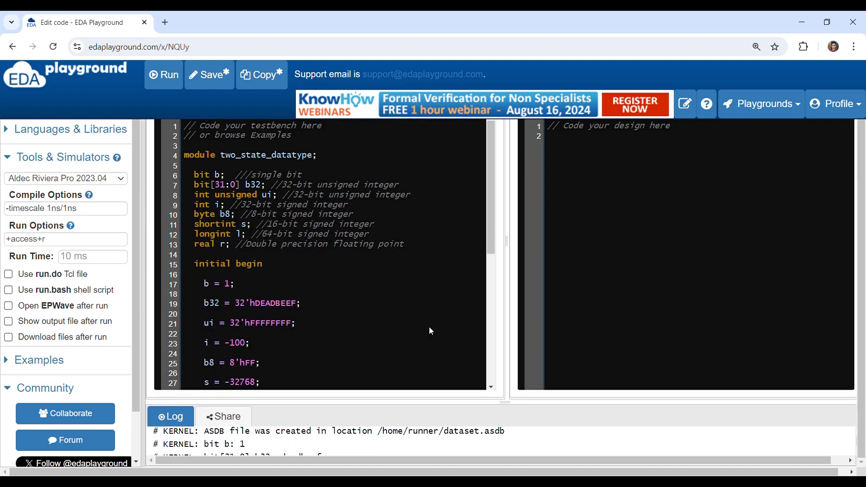